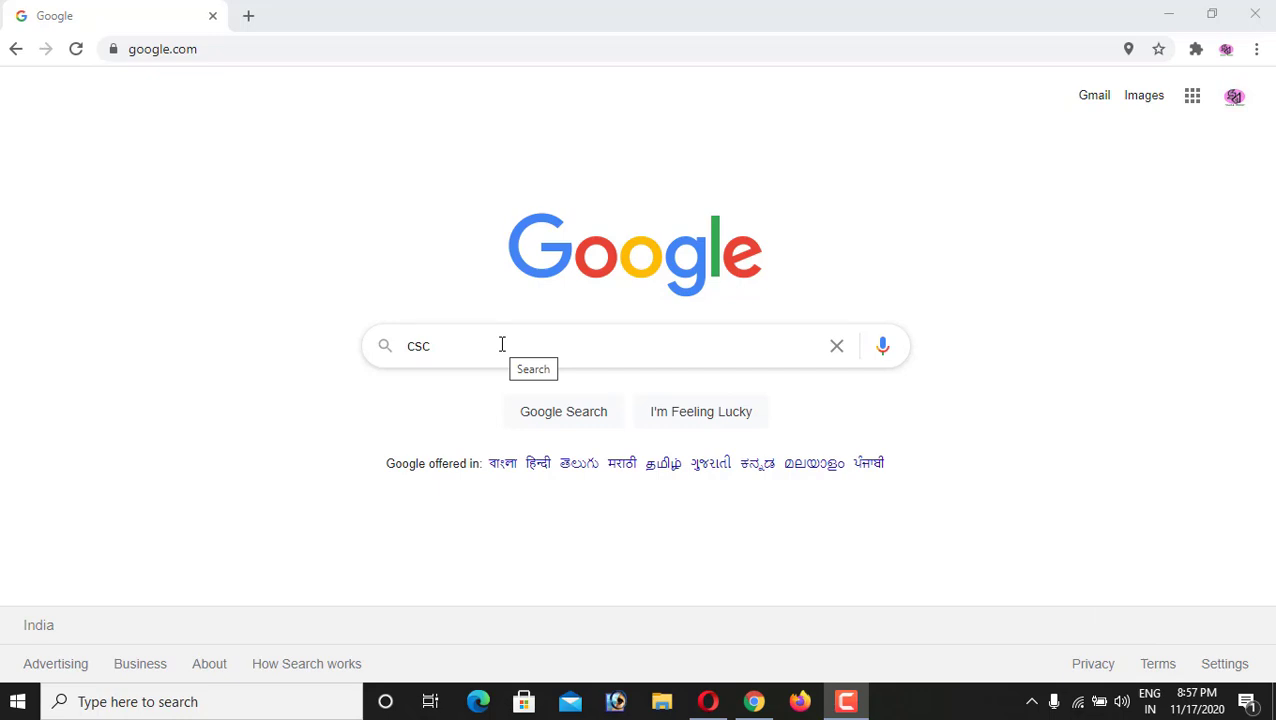
Step: Search the web for csc, and from the csc.gov.in site open the CSC Registration portal
key(Return)
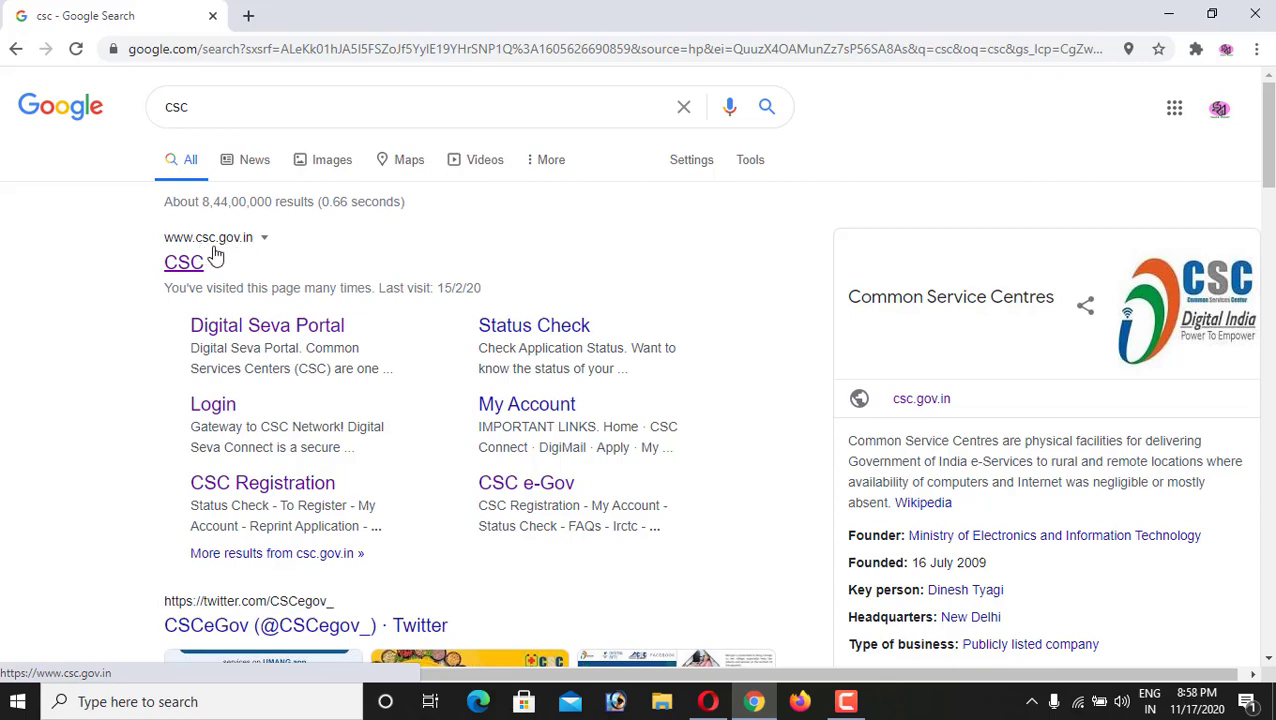
click(188, 260)
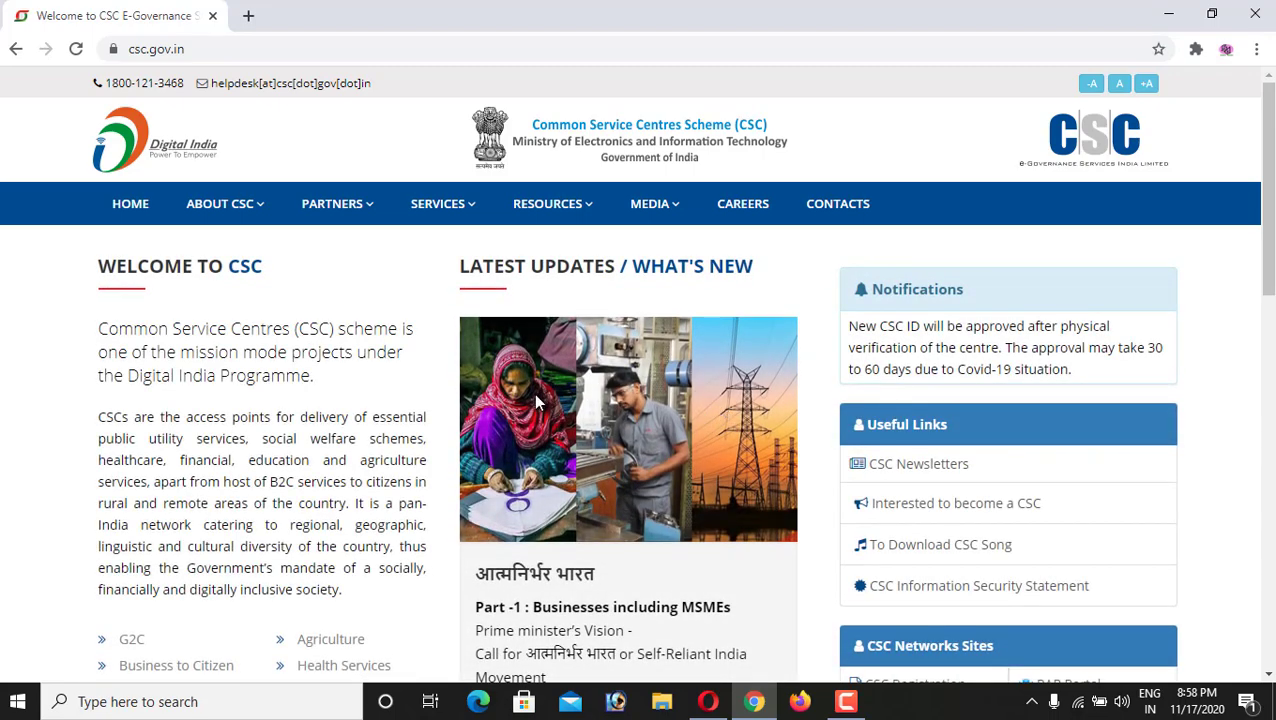
scroll(535, 398, down, 2)
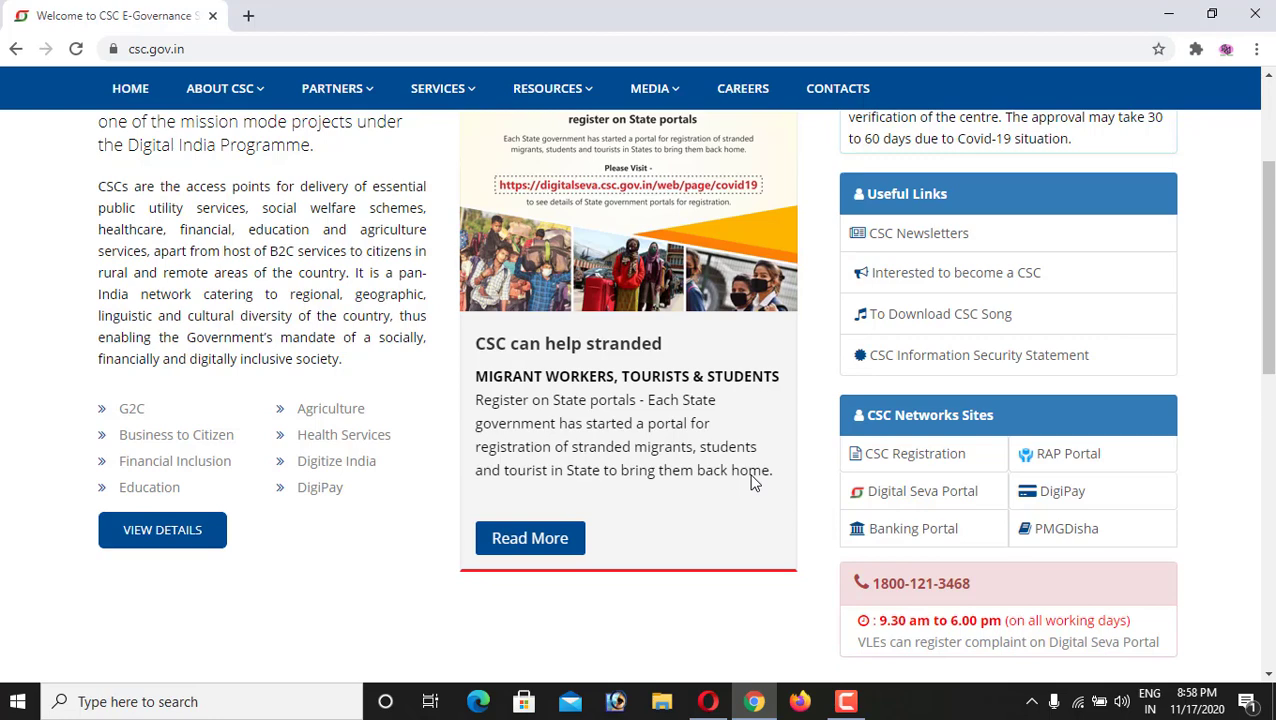
click(913, 457)
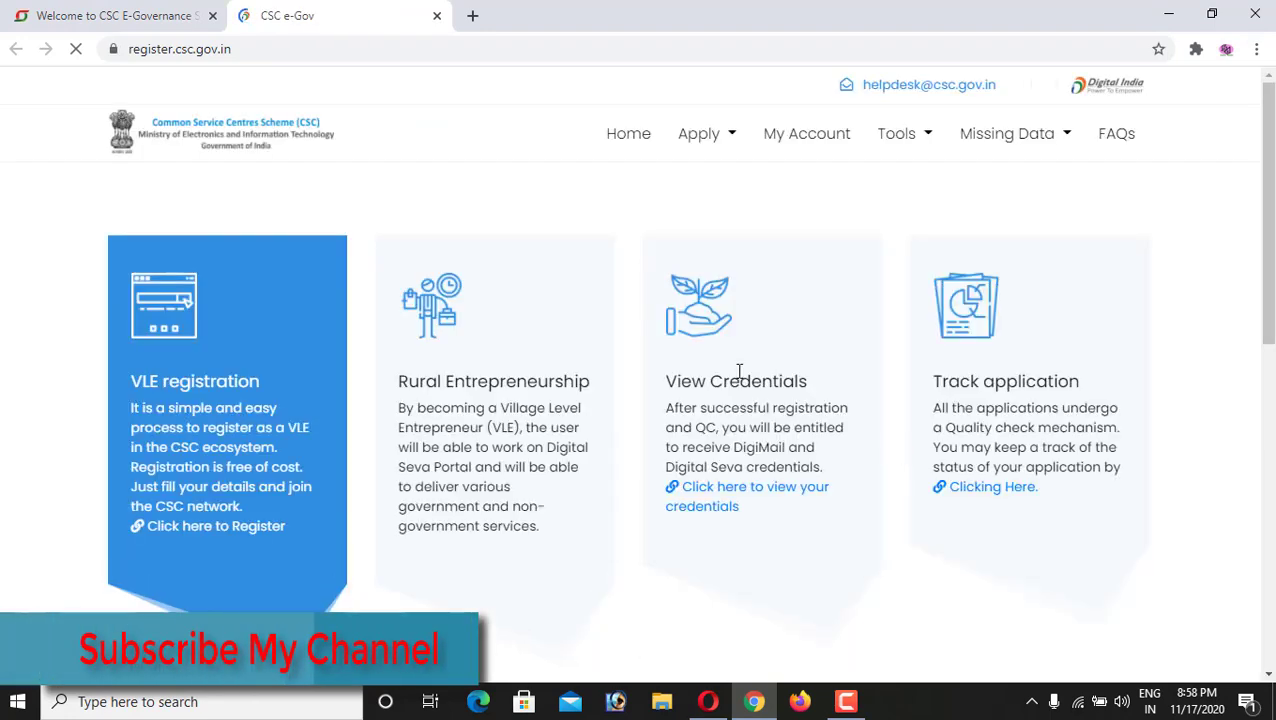
Step: Open the My Account login page of the CSC registration portal
drag(356, 50, 150, 52)
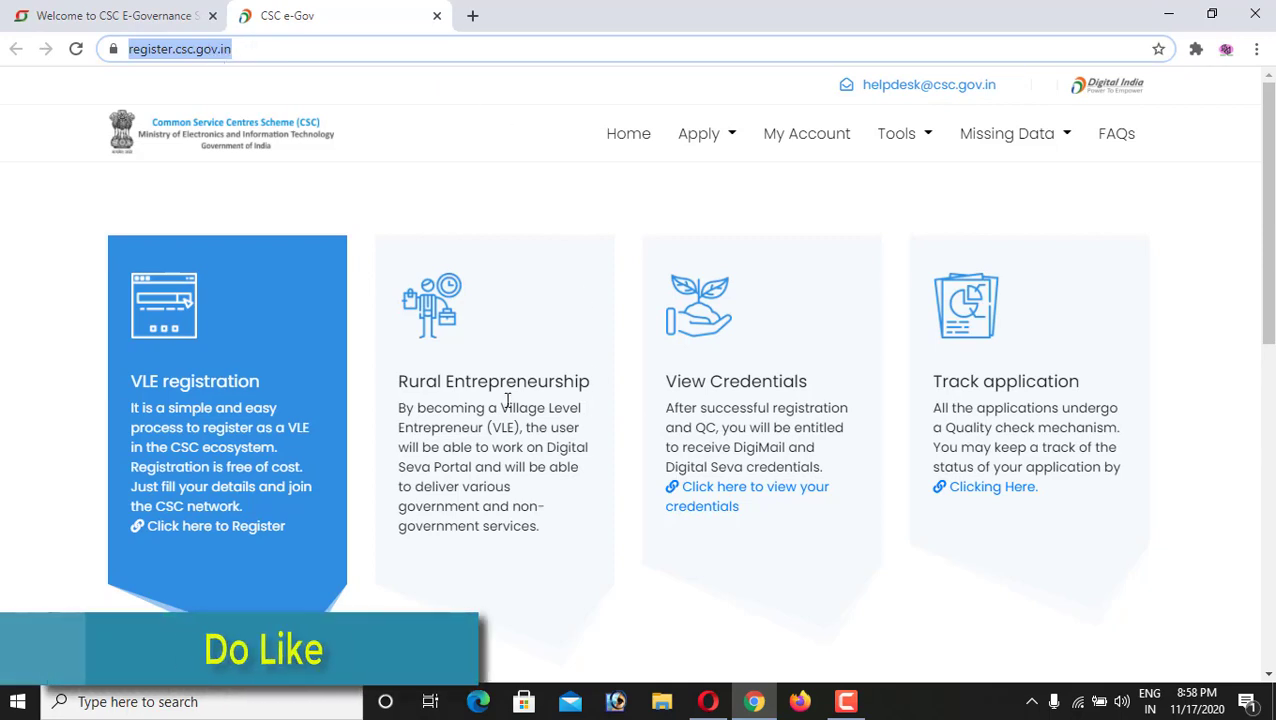
click(533, 242)
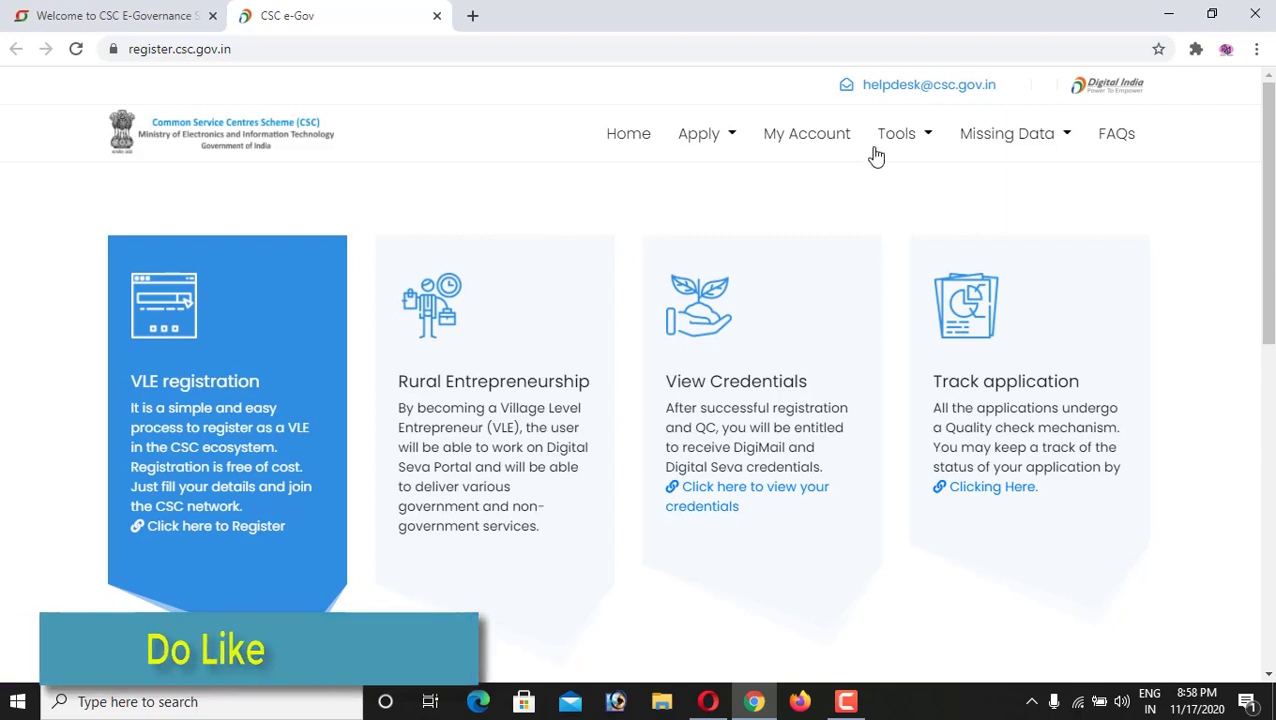
click(812, 142)
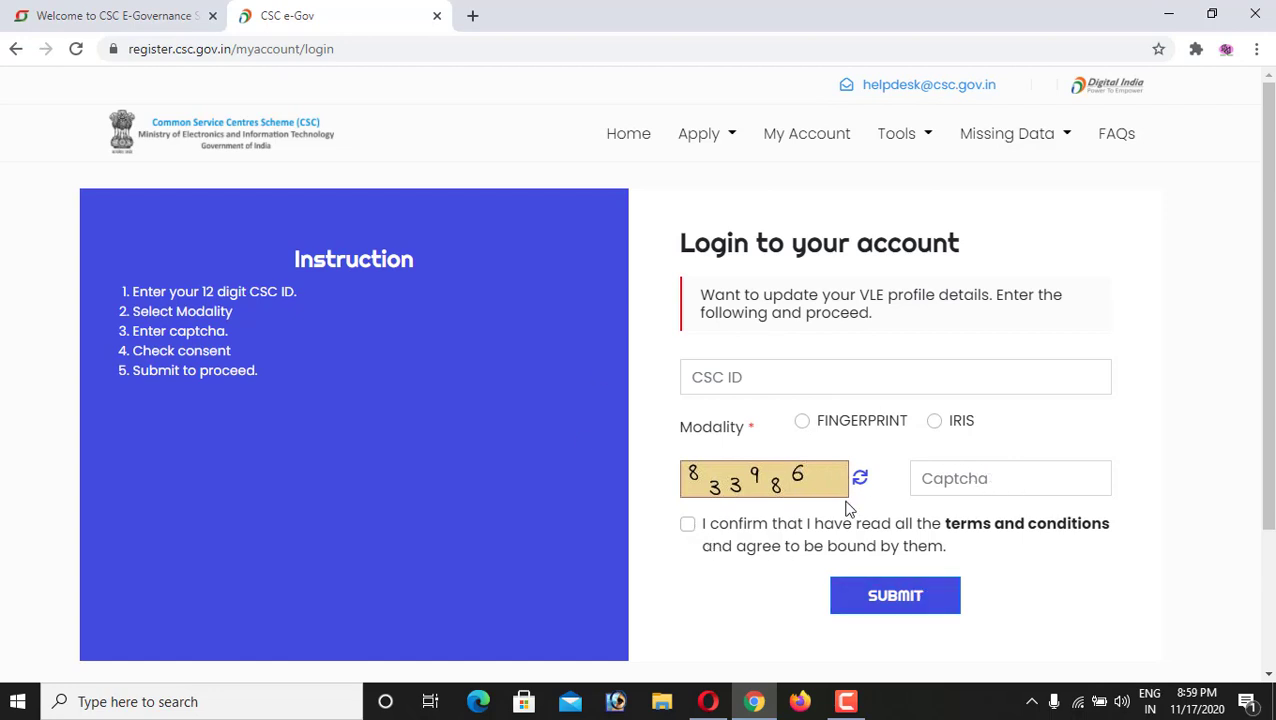
click(846, 701)
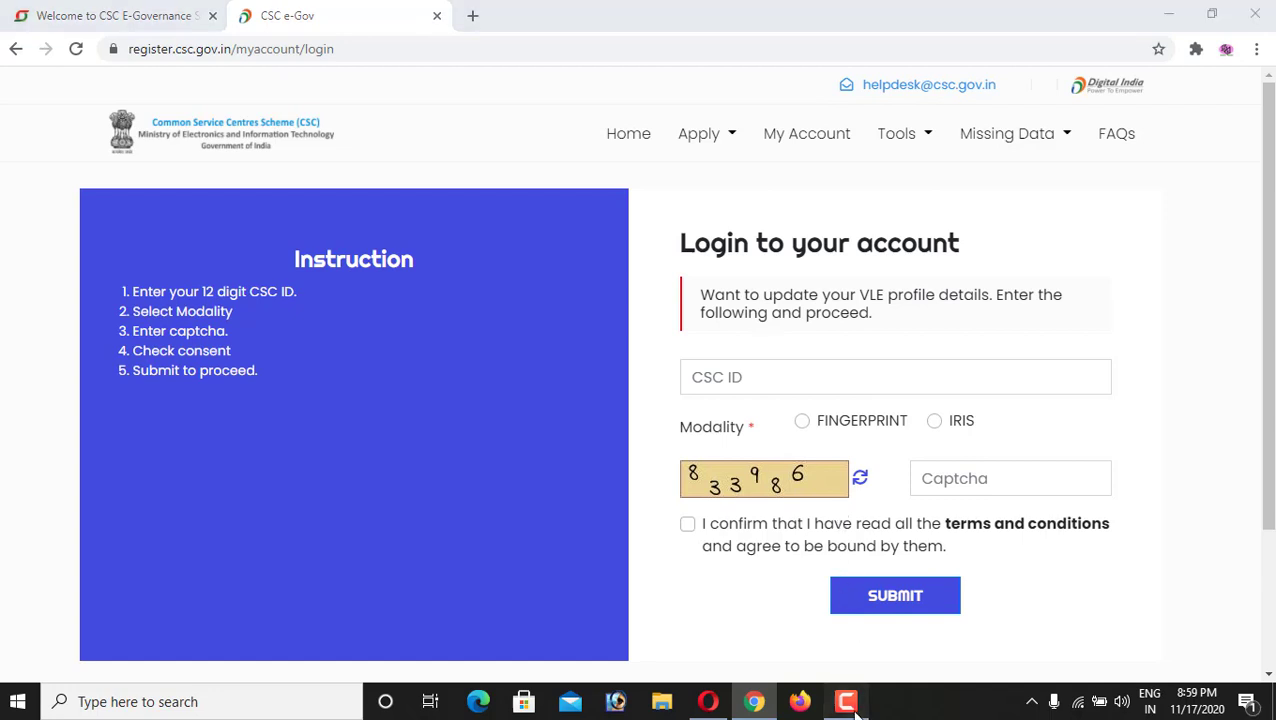
click(1186, 614)
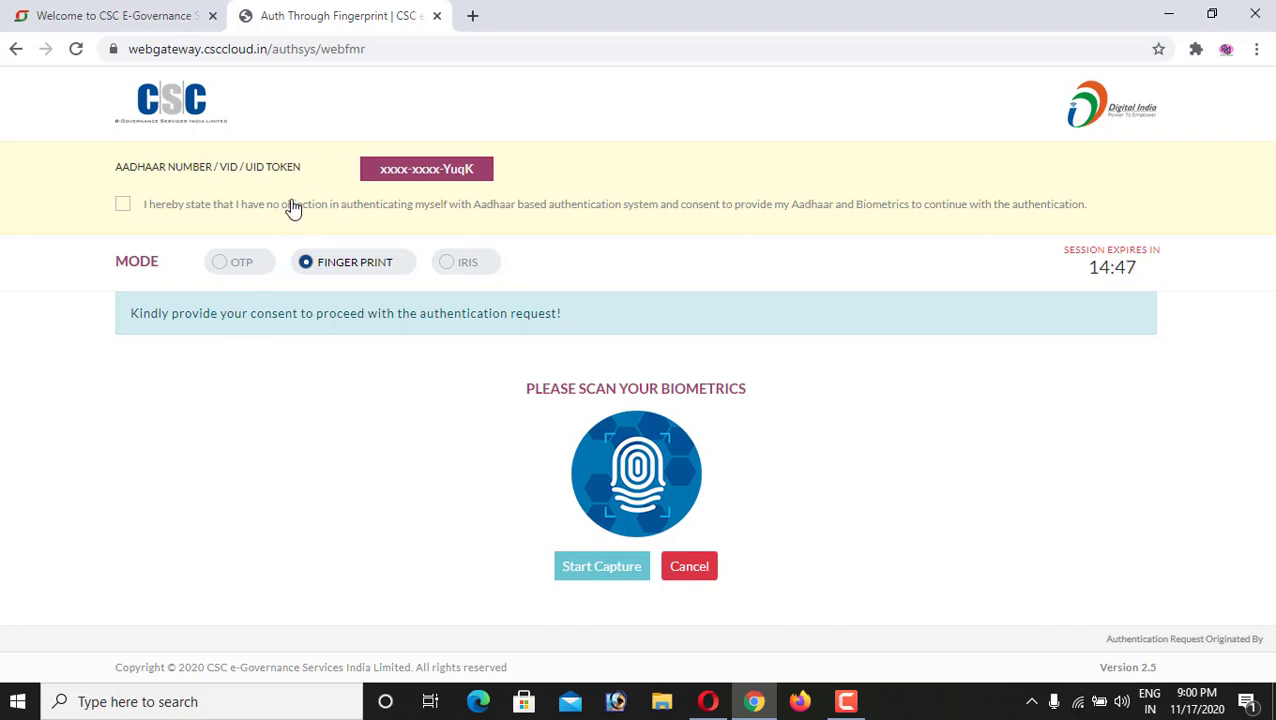
Step: Give consent to the Aadhaar-based authentication and start the fingerprint capture to log in
click(122, 204)
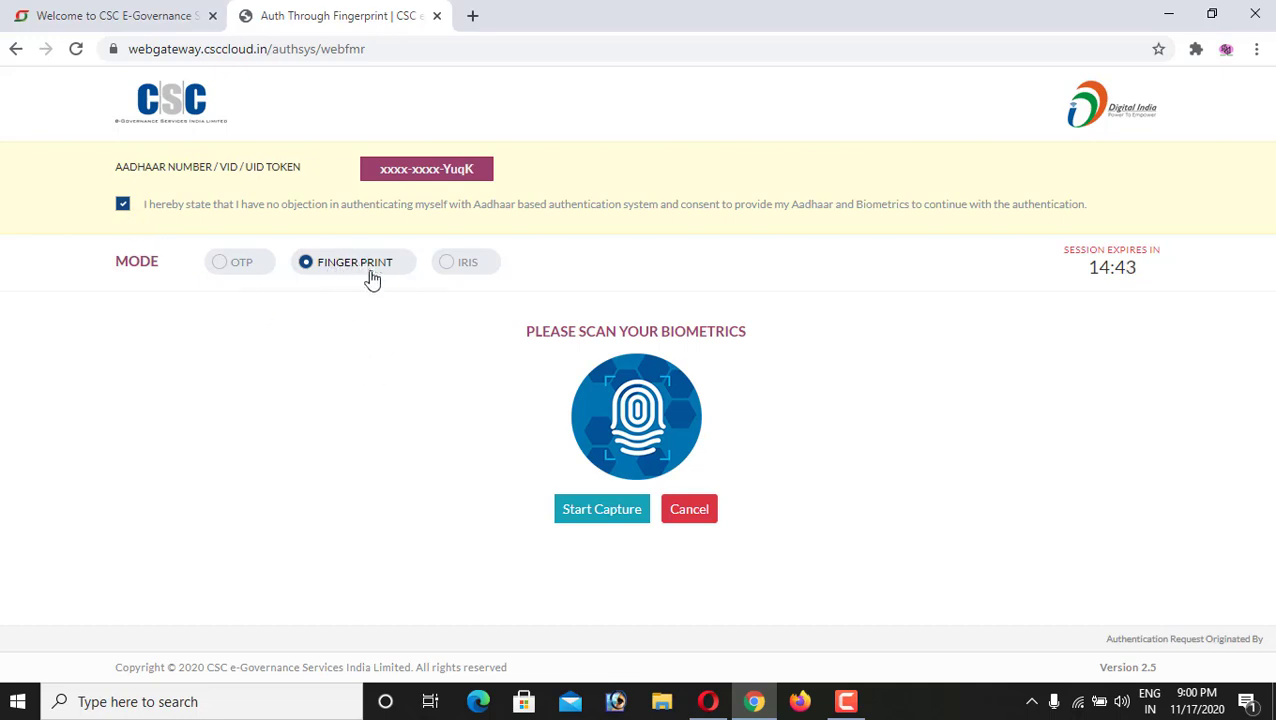
click(590, 510)
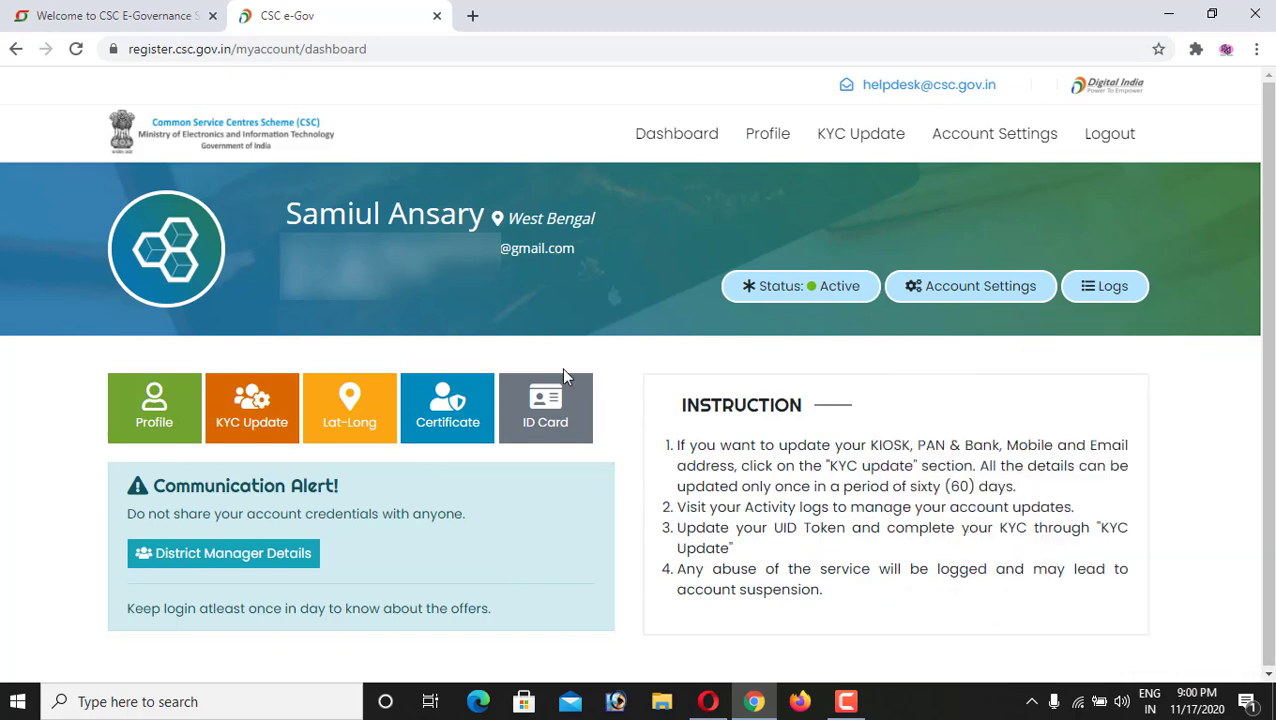
Step: Check the account holder's name and the account status on the dashboard
drag(286, 214, 456, 216)
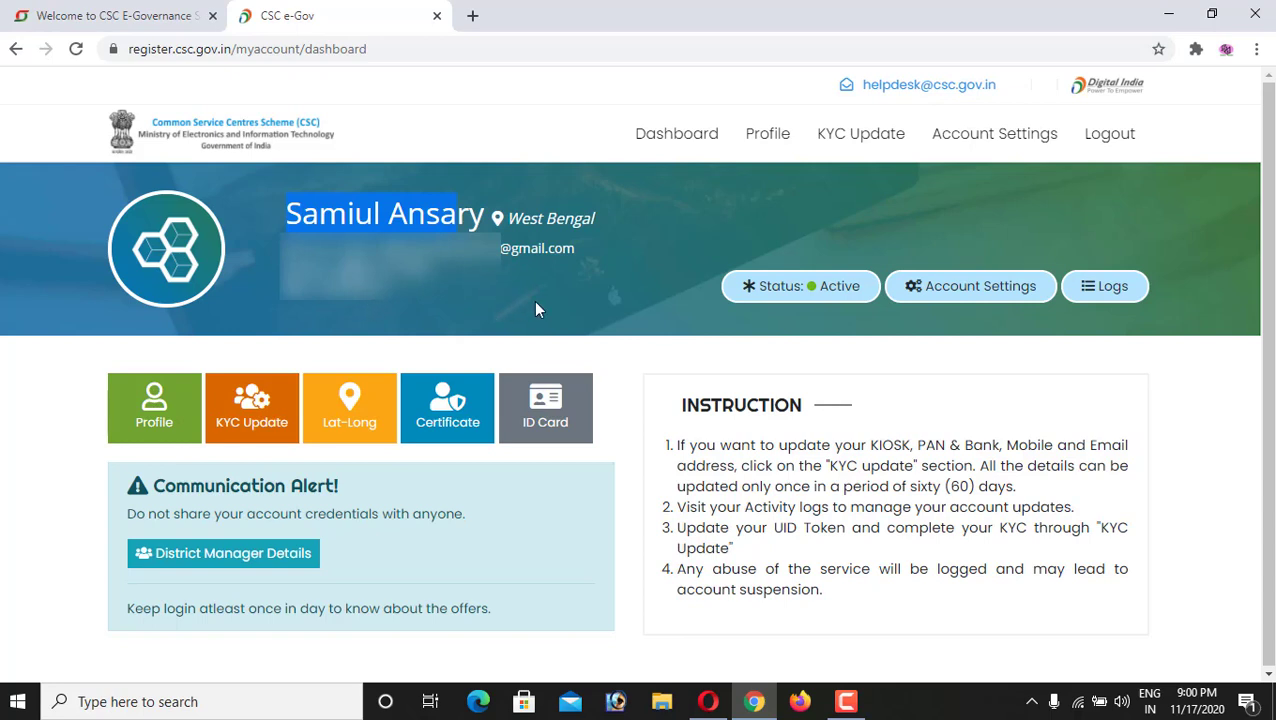
drag(806, 288, 855, 287)
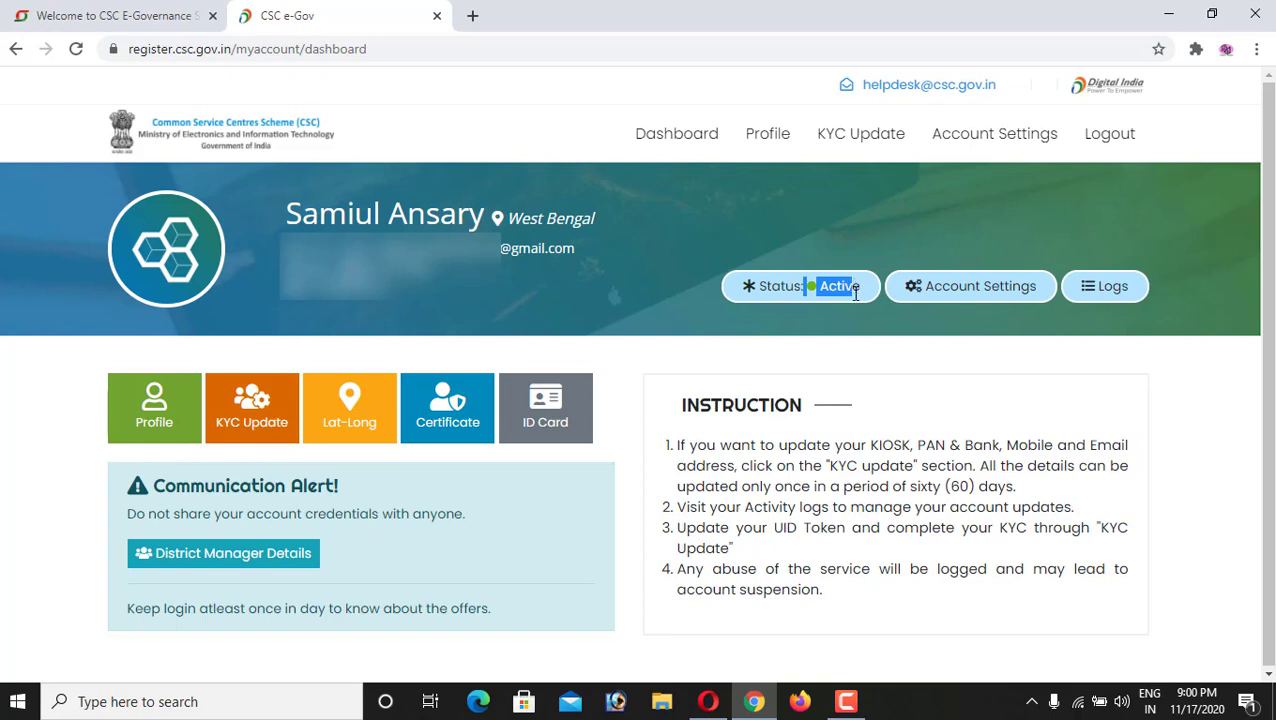
click(817, 342)
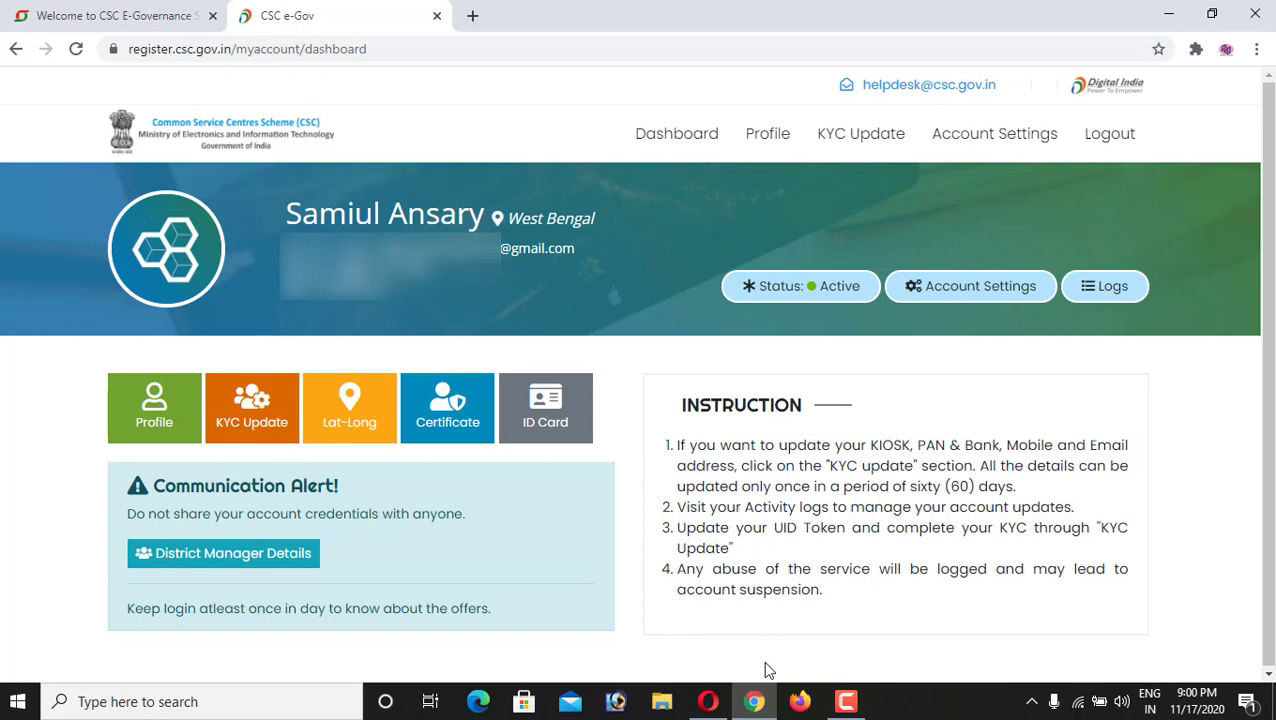
click(846, 702)
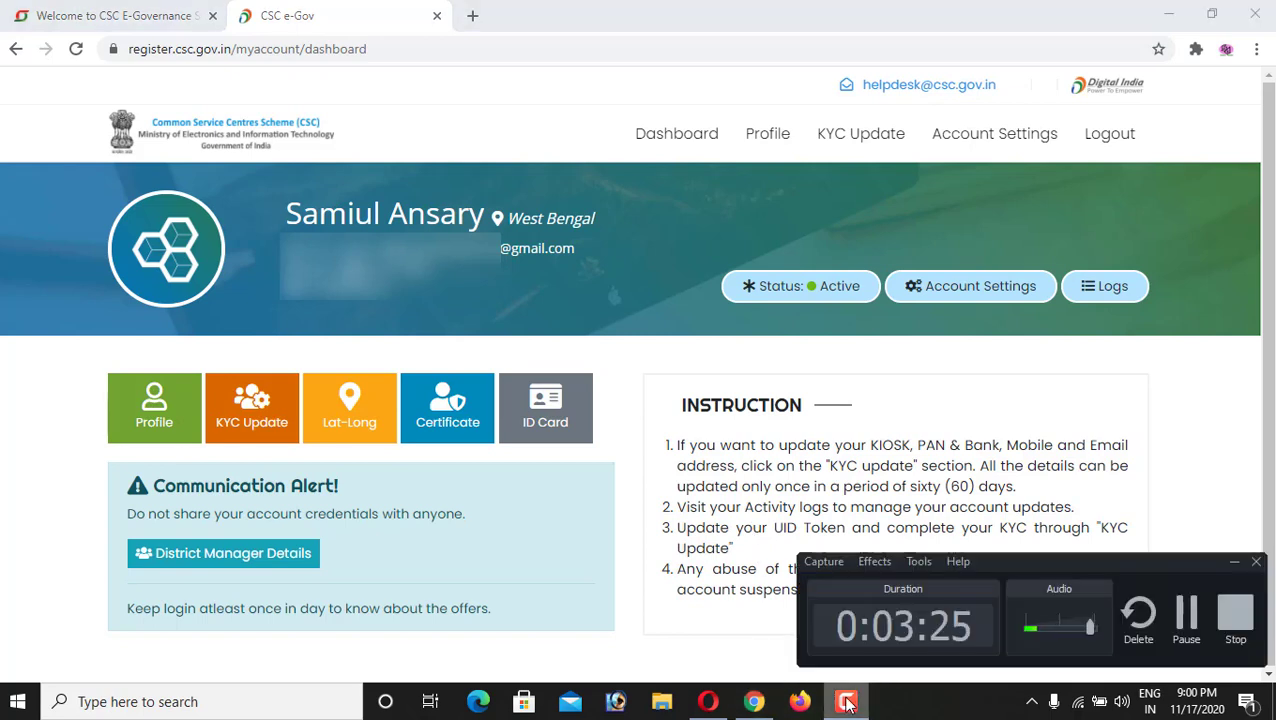
click(846, 702)
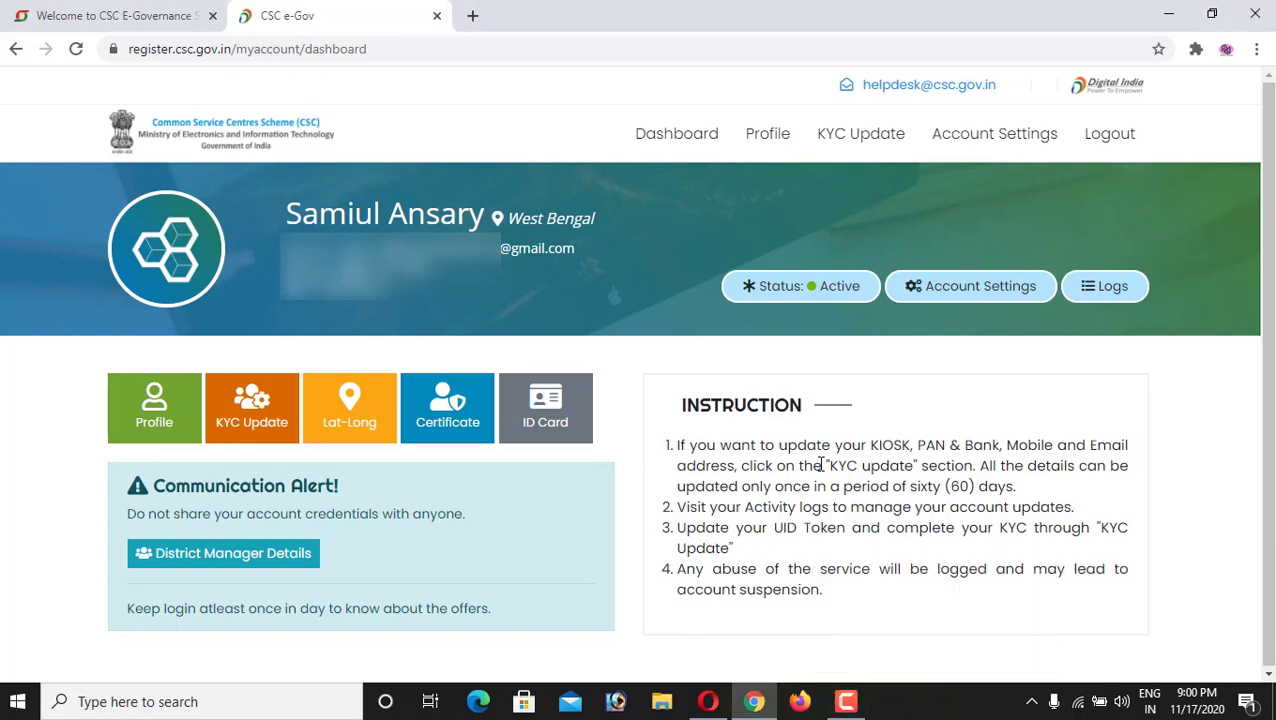
click(846, 702)
Step: Open the KYC Update page and view the Communication details form for mobile number and email
click(864, 138)
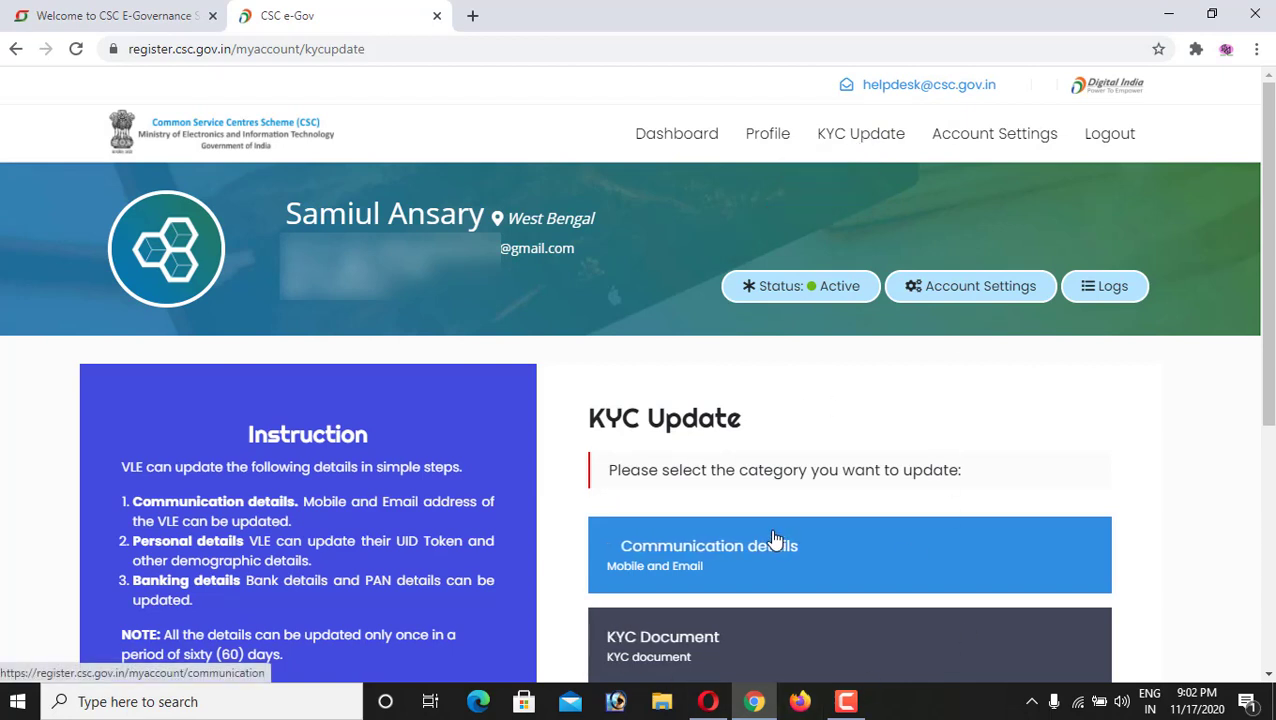
click(846, 701)
click(1200, 635)
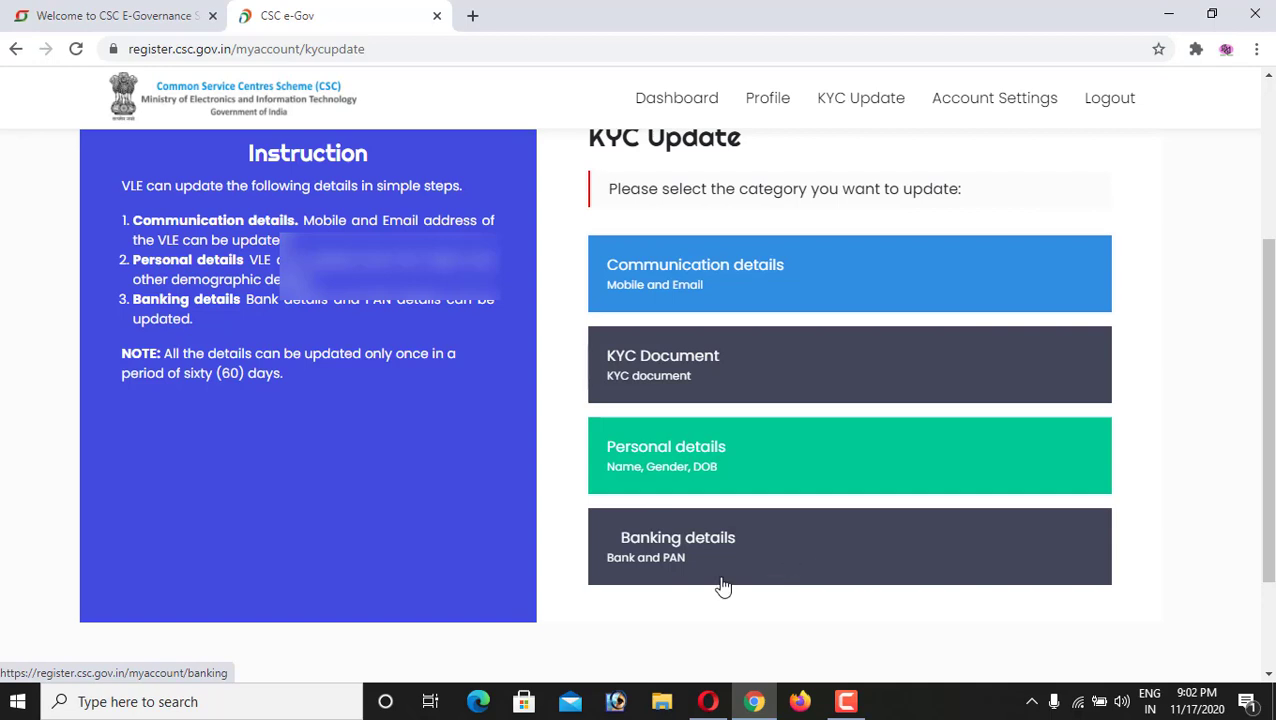
click(703, 270)
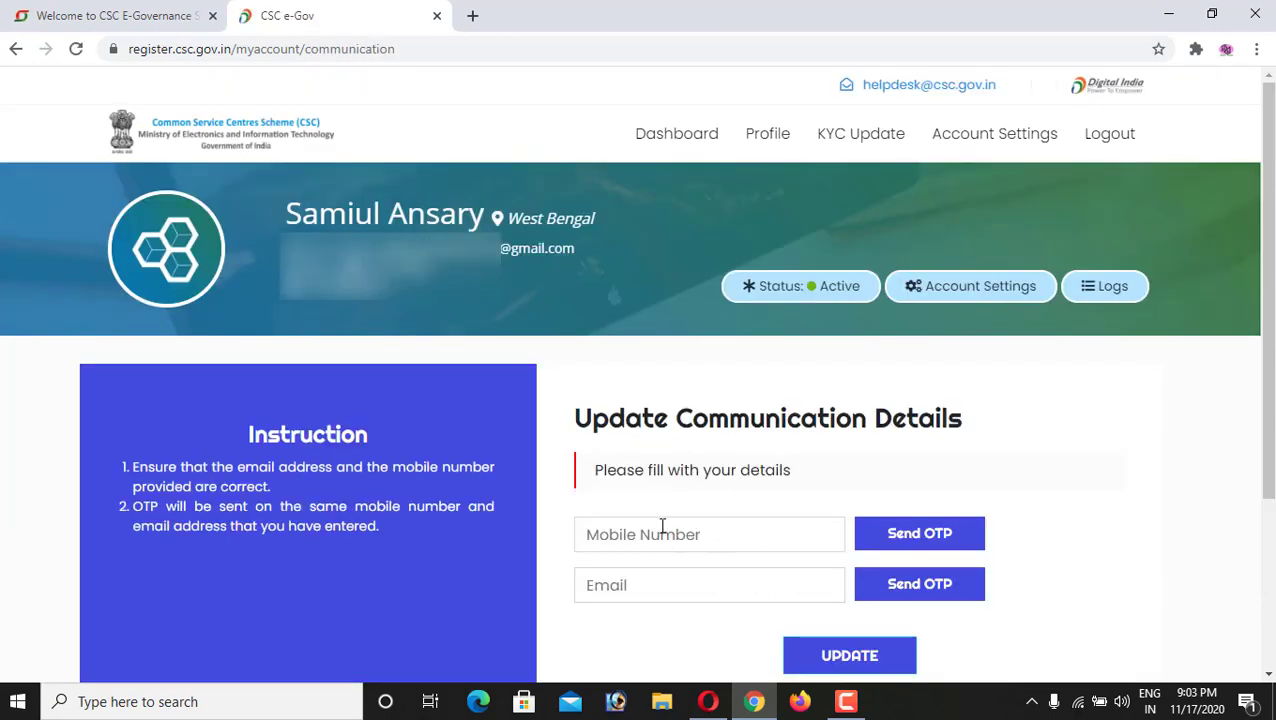
drag(588, 420, 951, 424)
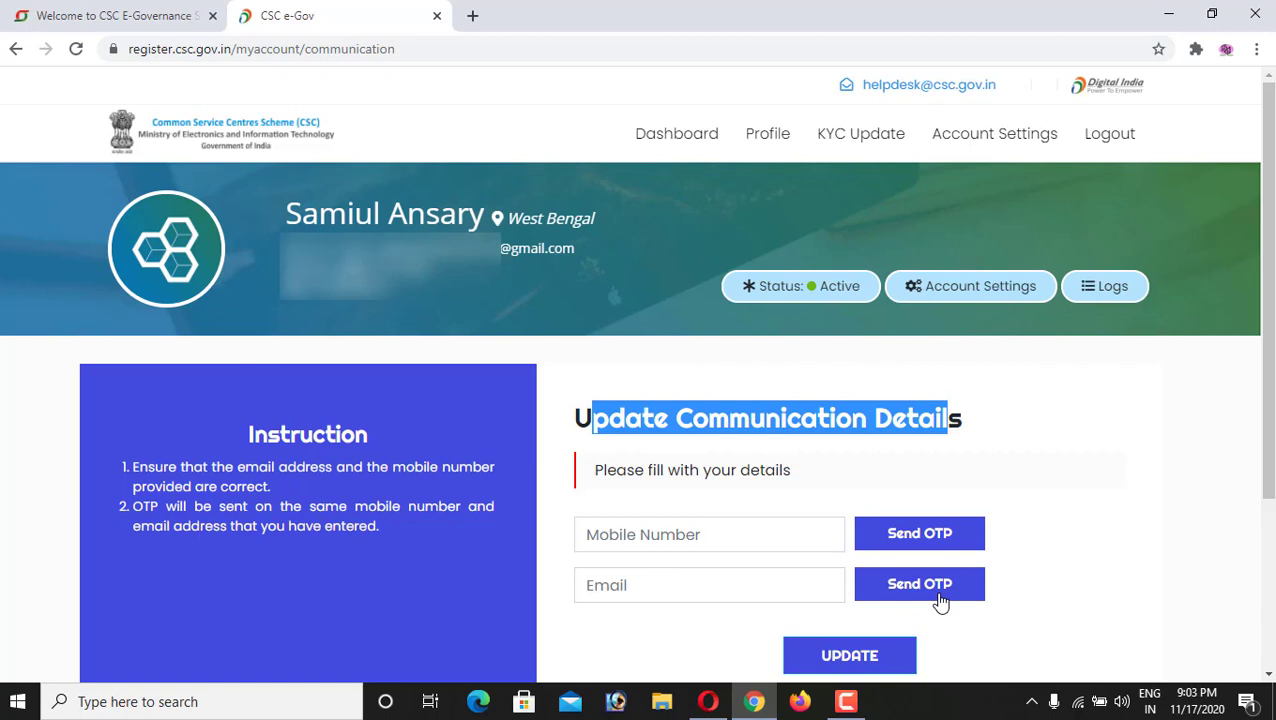
click(847, 702)
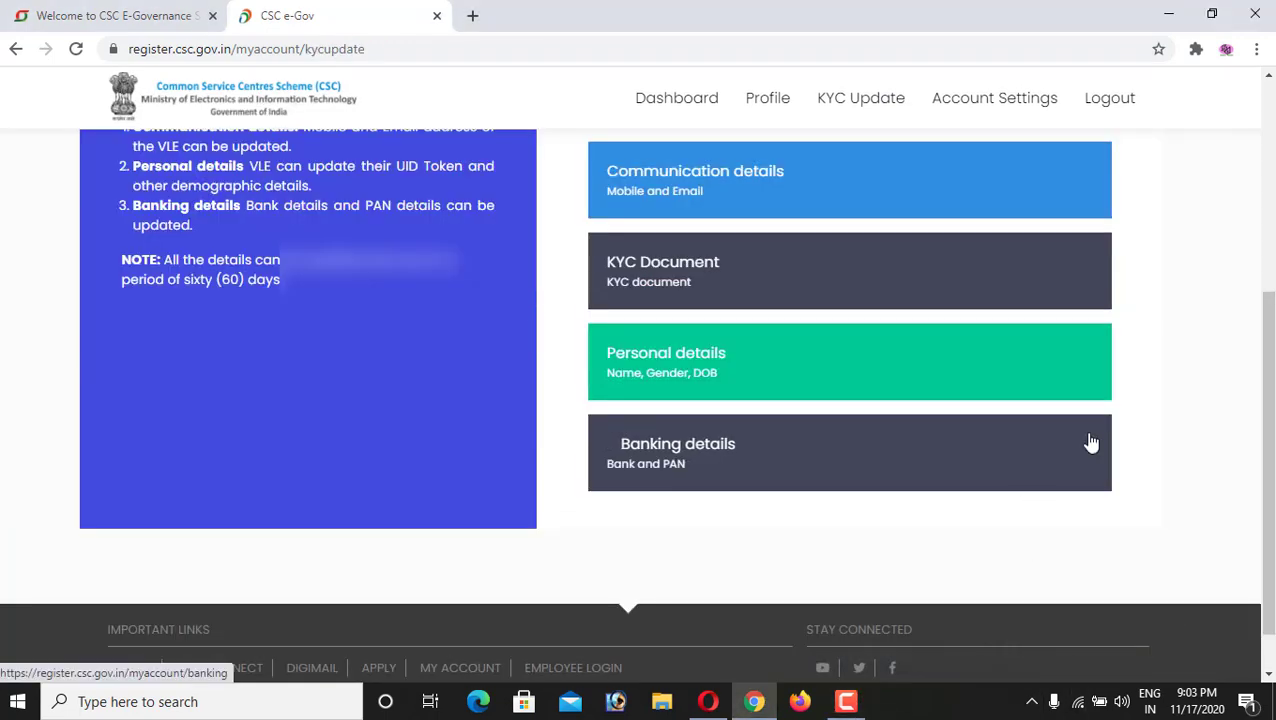
click(847, 701)
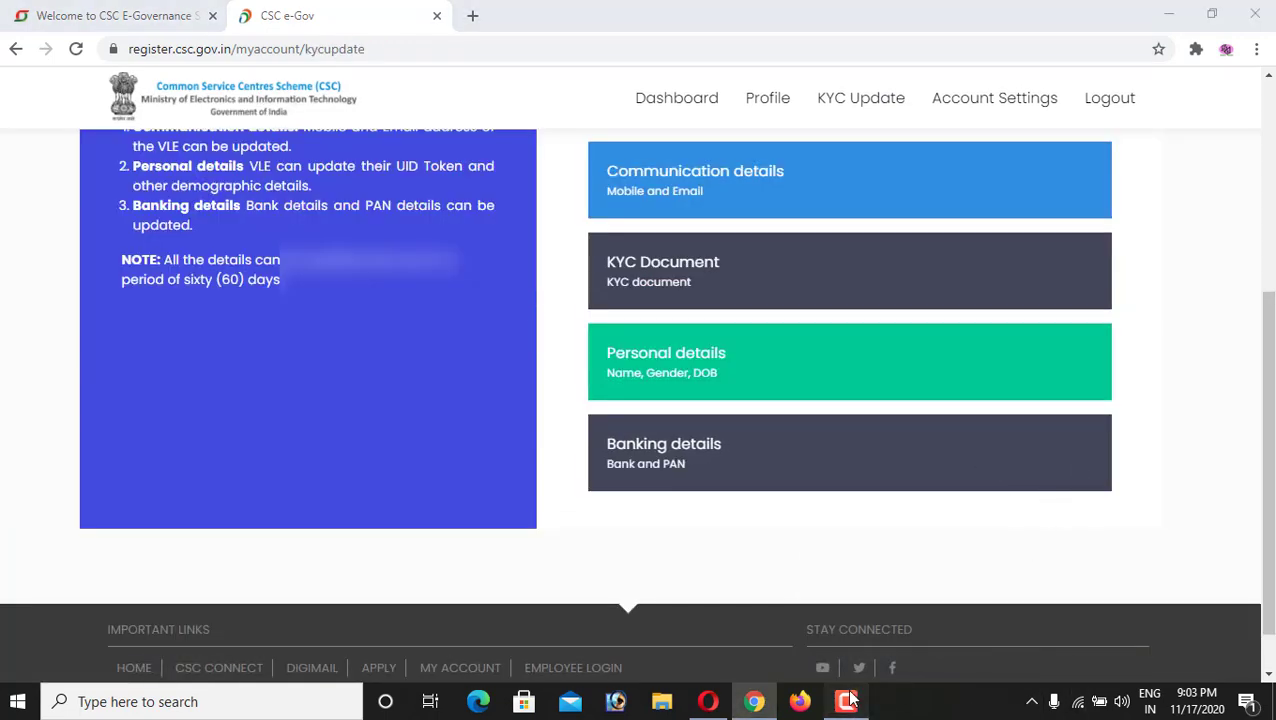
click(847, 701)
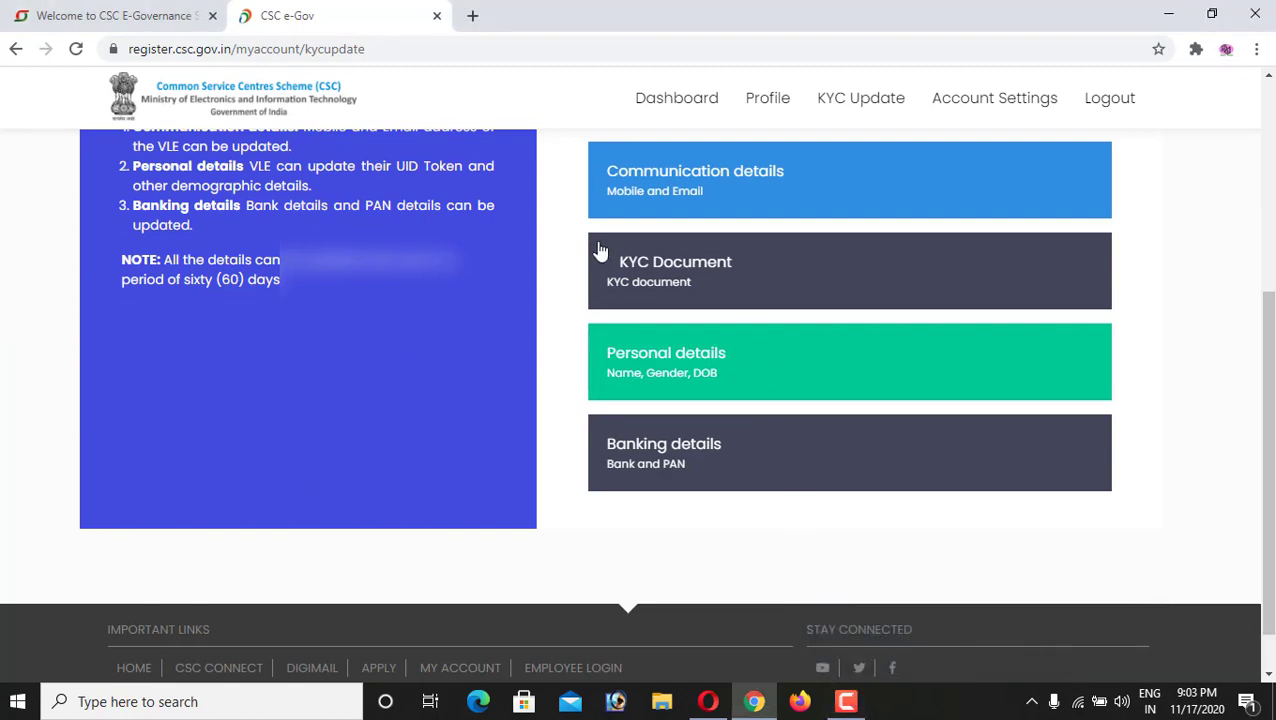
Step: Open the Personal details update form and select Name, DOB, Gender and Image as the fields to update
click(710, 365)
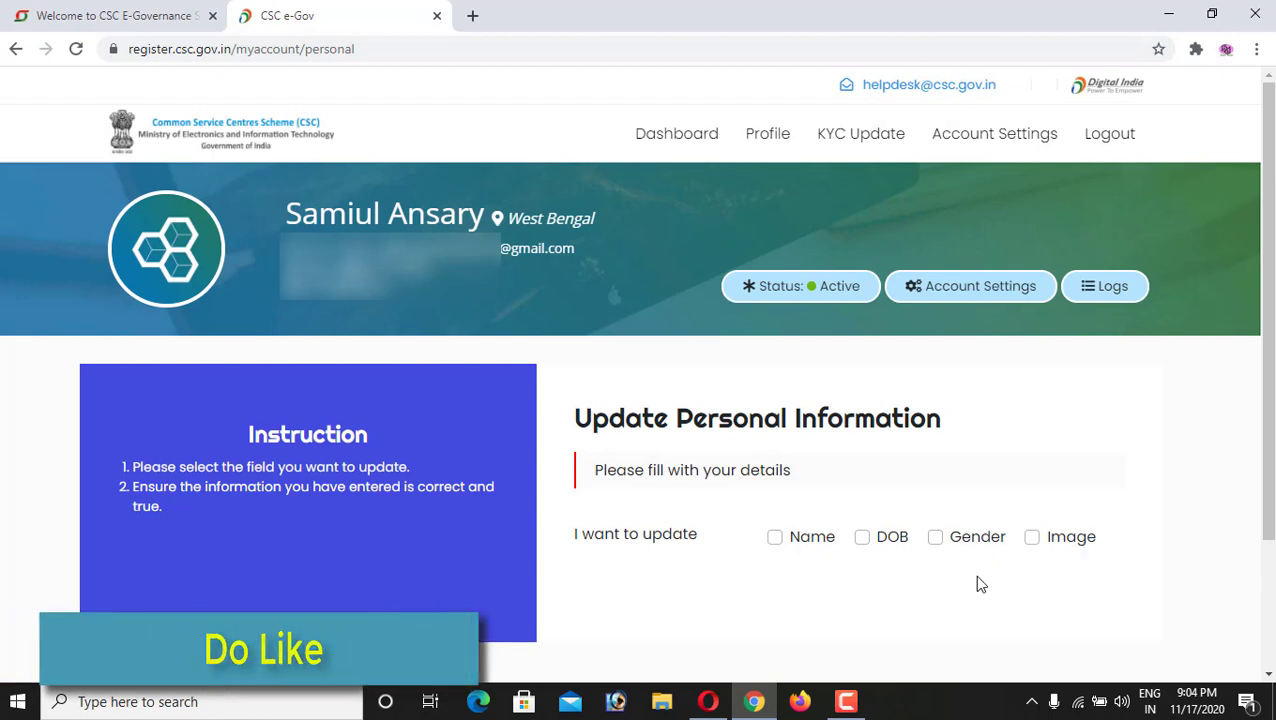
click(775, 538)
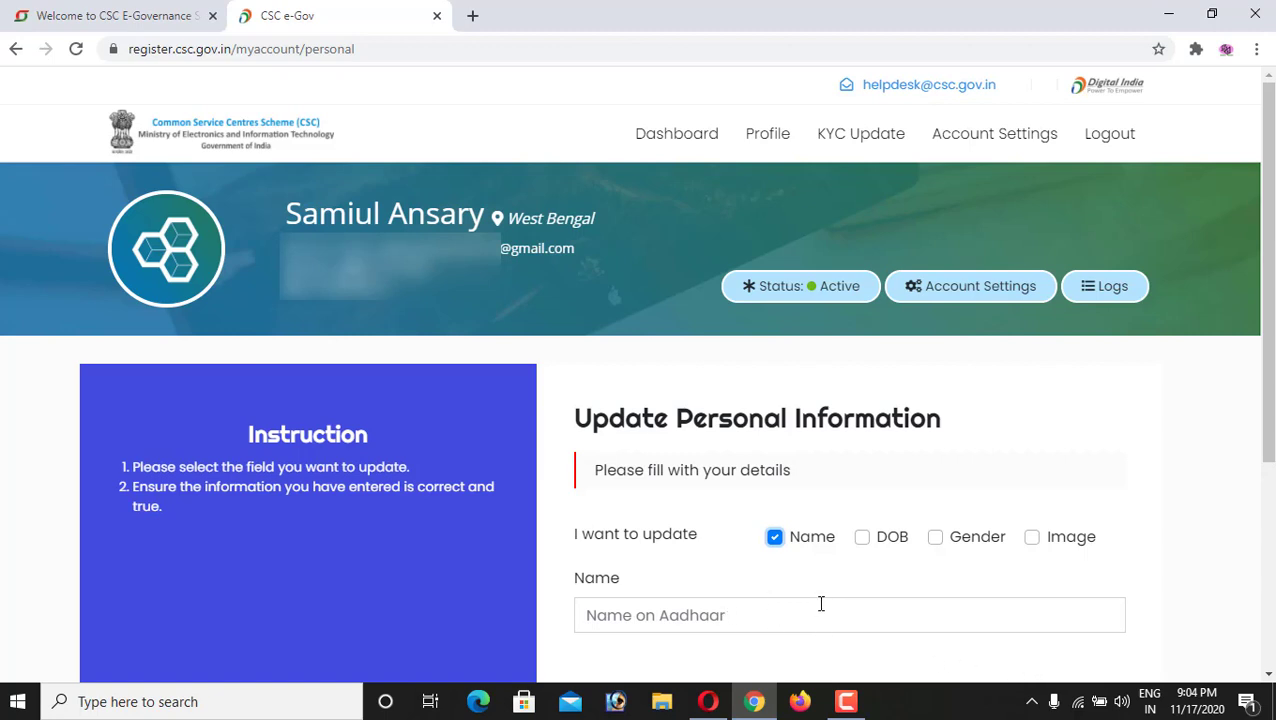
click(862, 538)
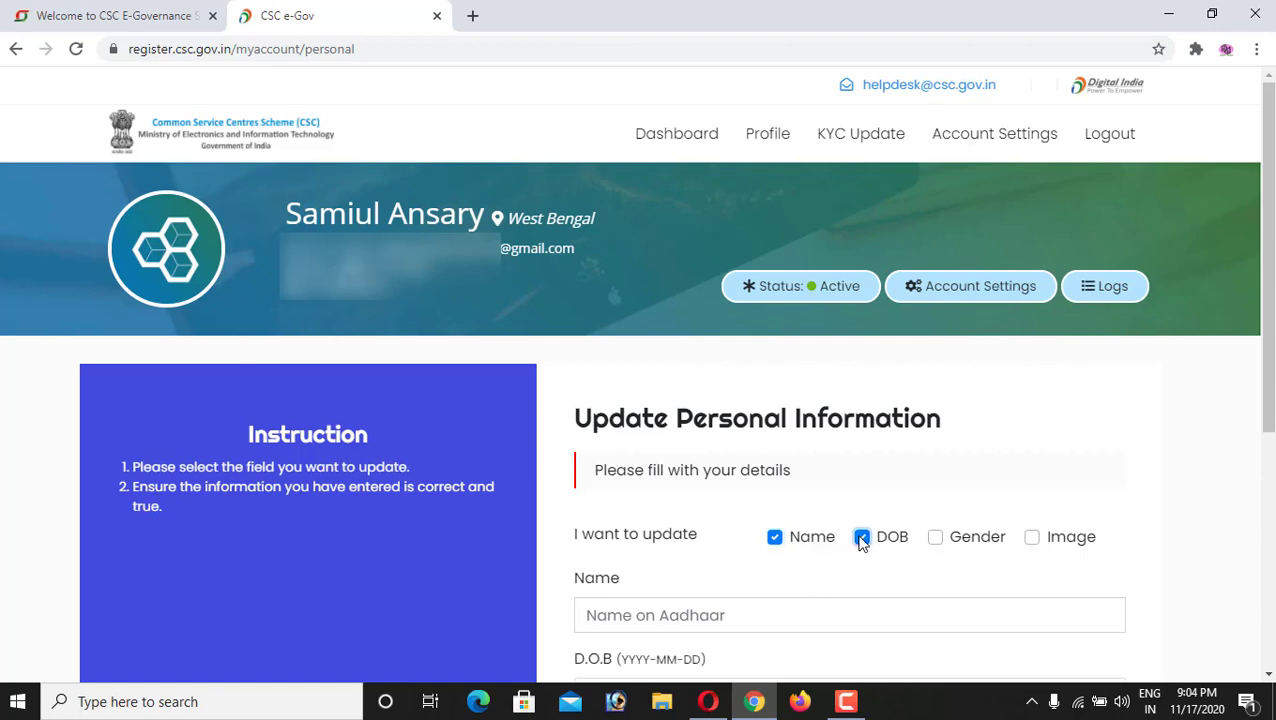
click(935, 538)
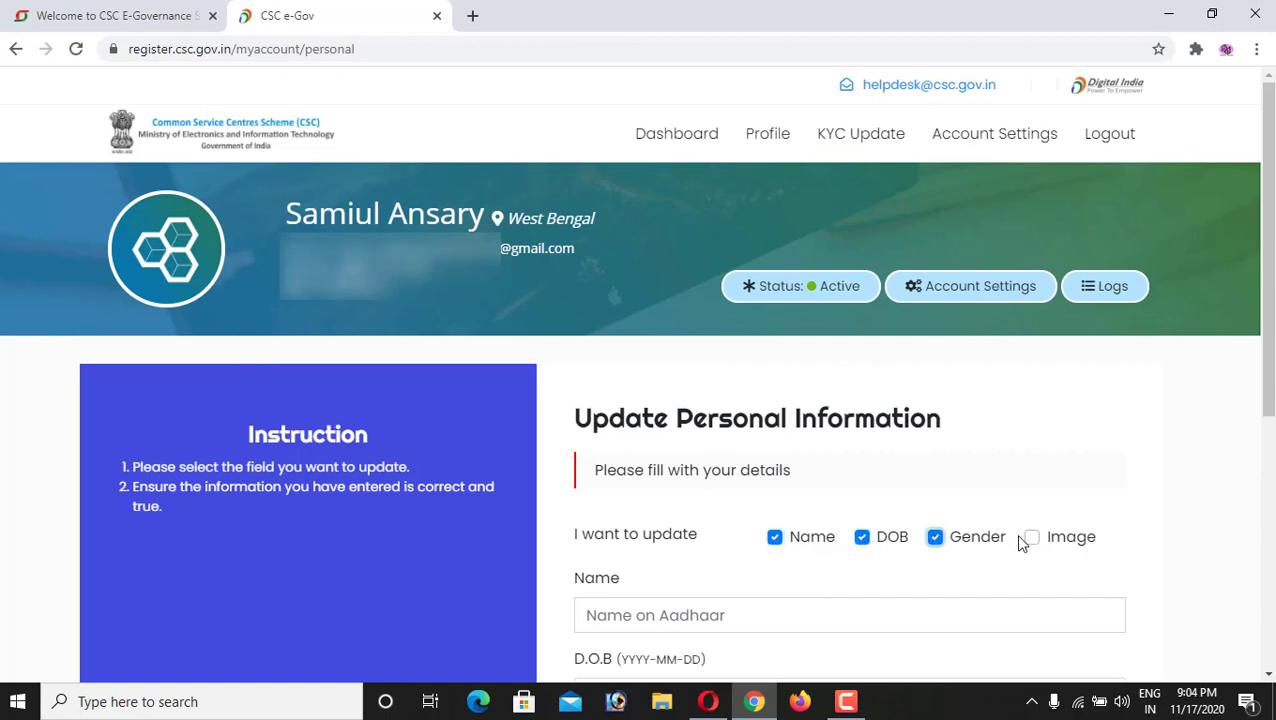
click(1032, 538)
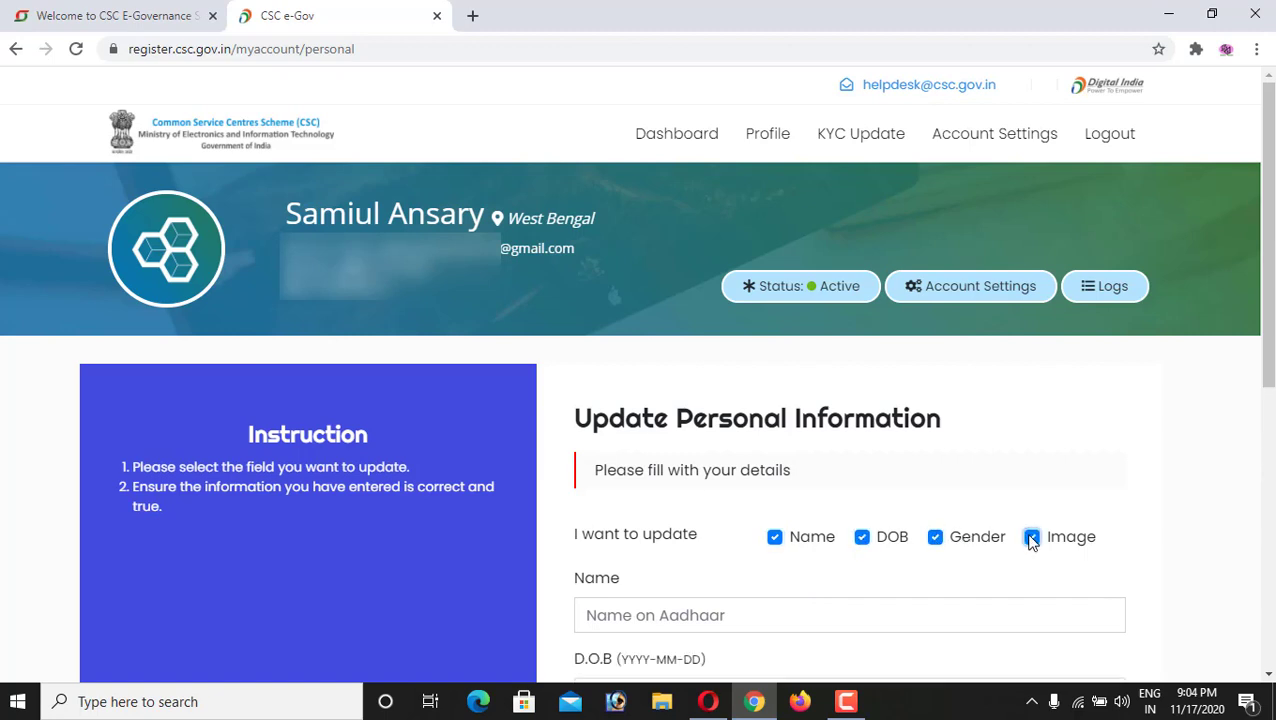
Step: Clear the Image, Gender, DOB and Name selections in the personal information form
click(1031, 540)
click(932, 540)
click(870, 542)
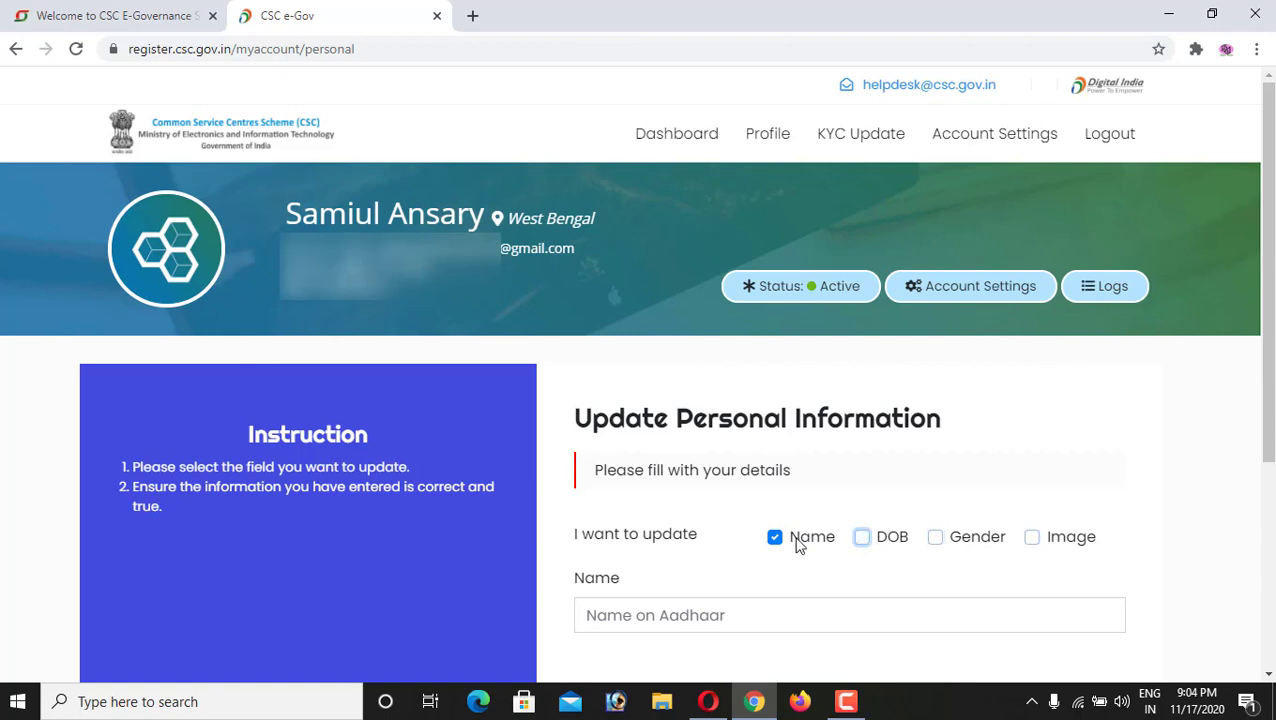
click(776, 540)
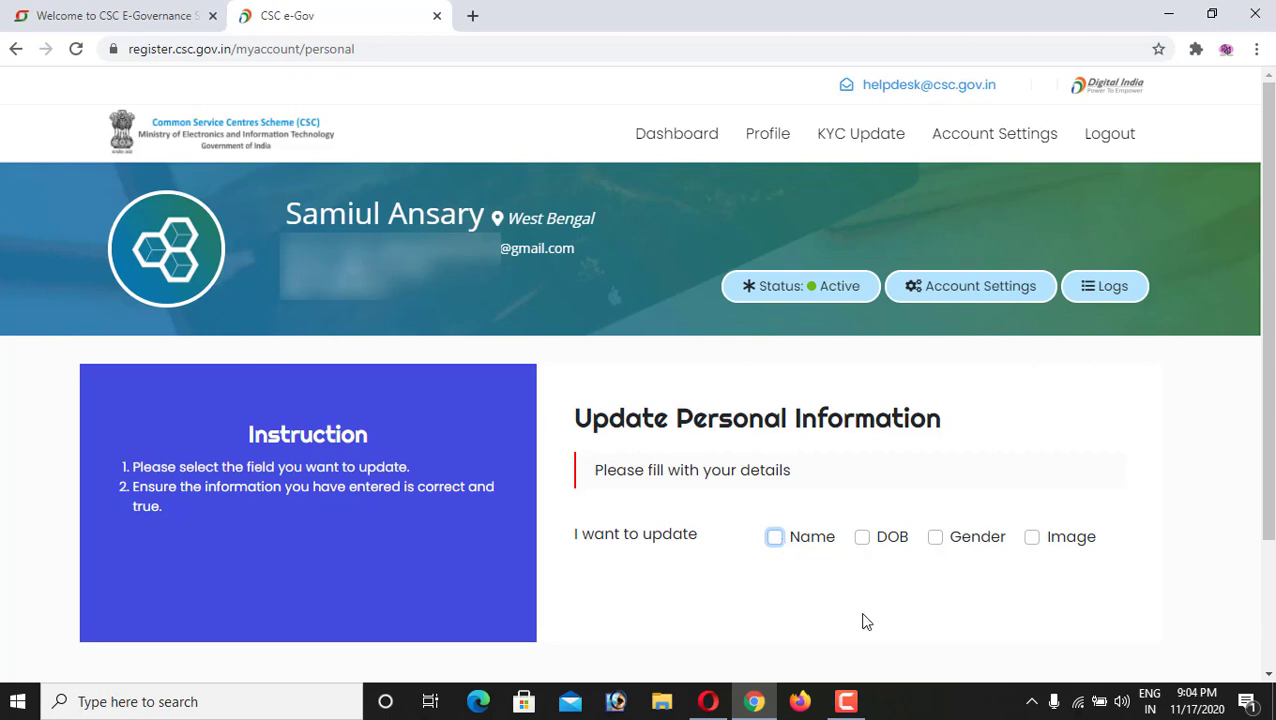
Step: Open the Banking details category of the KYC Update page and view the banking and PAN update form
click(846, 701)
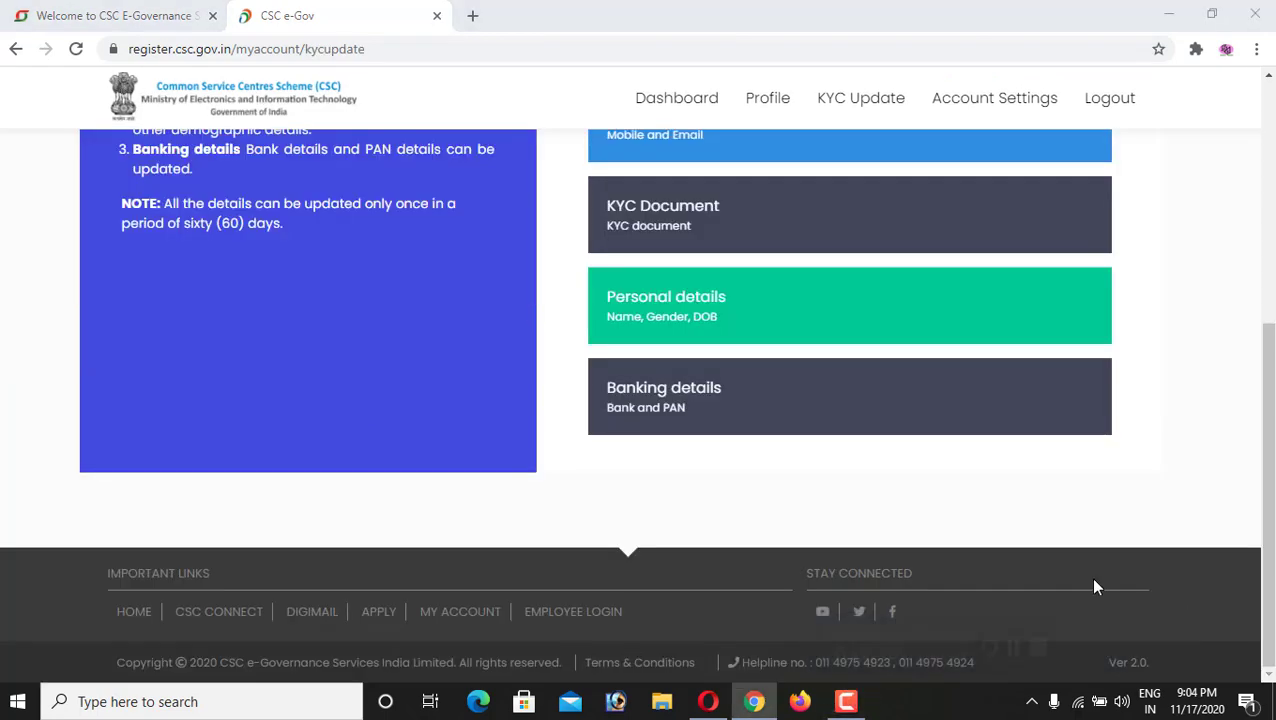
click(678, 396)
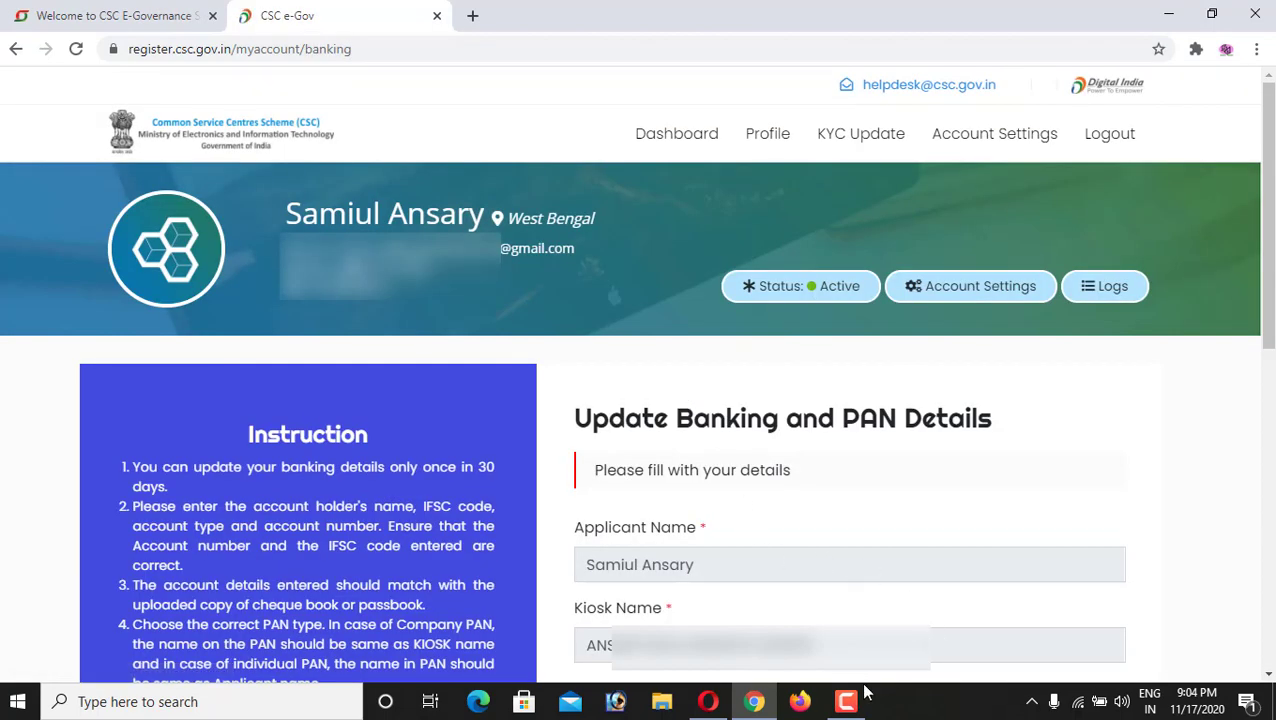
drag(580, 408, 880, 420)
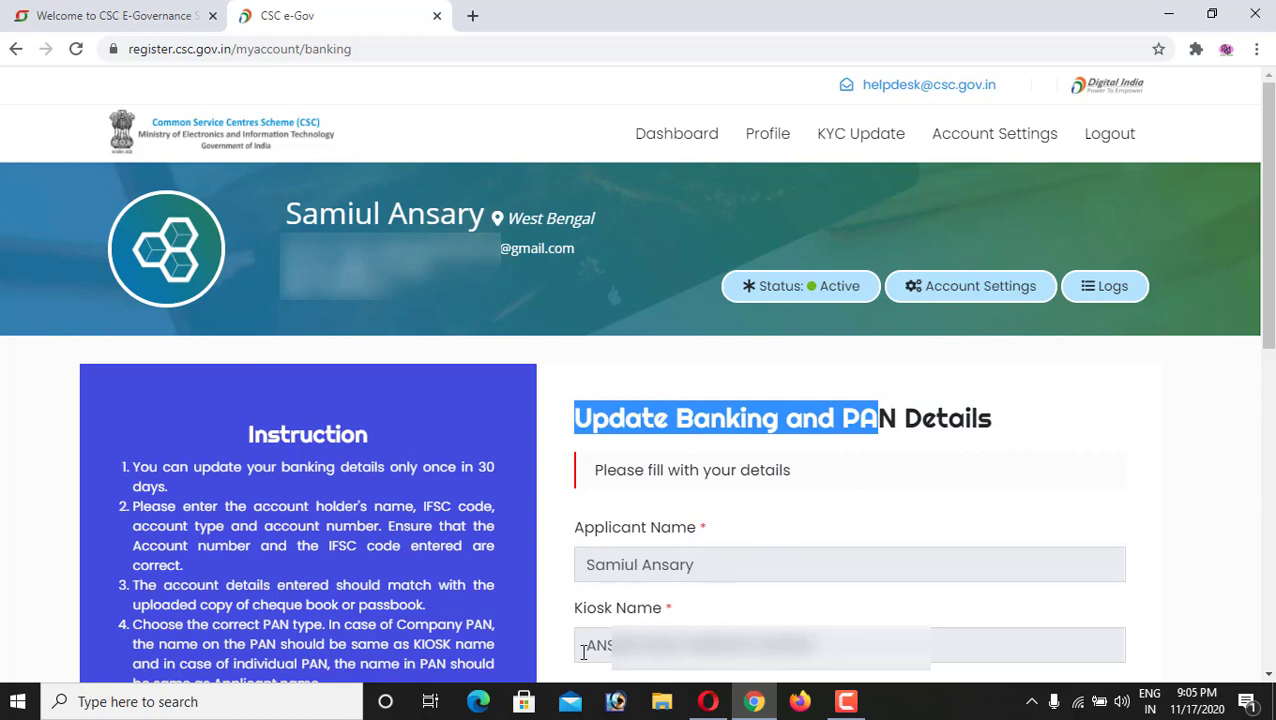
click(848, 705)
click(1184, 640)
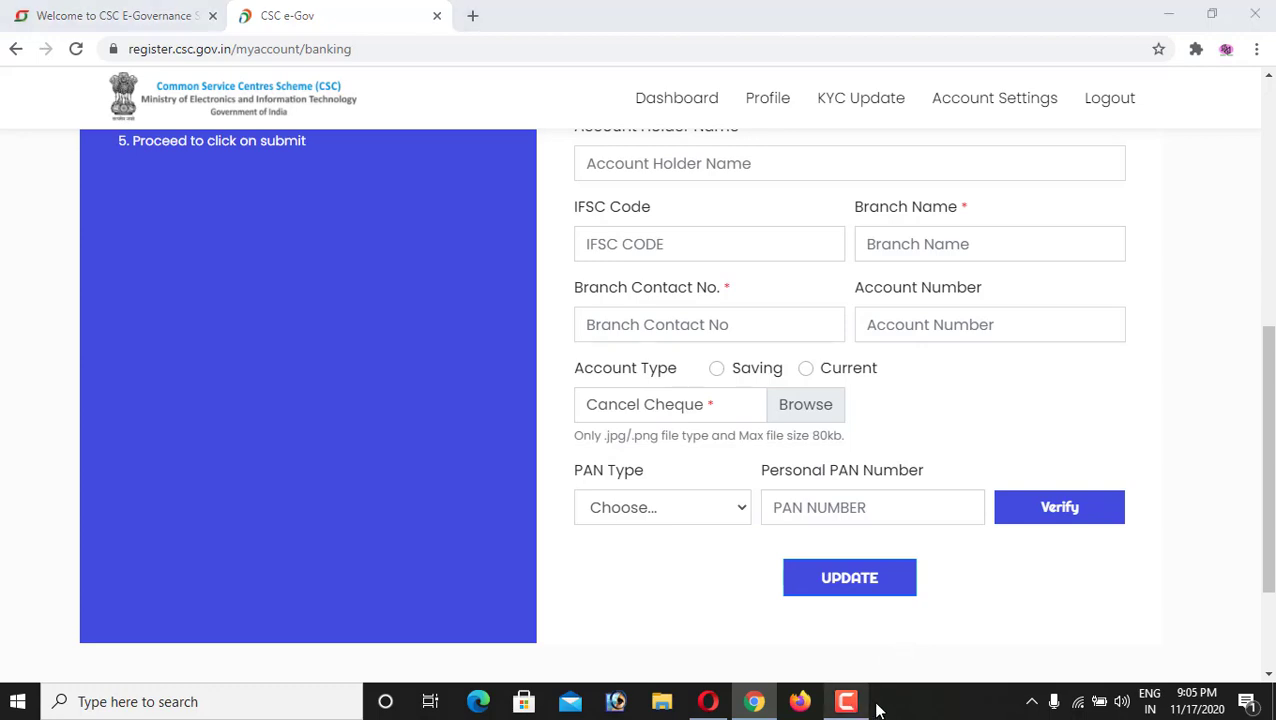
click(846, 701)
click(1185, 608)
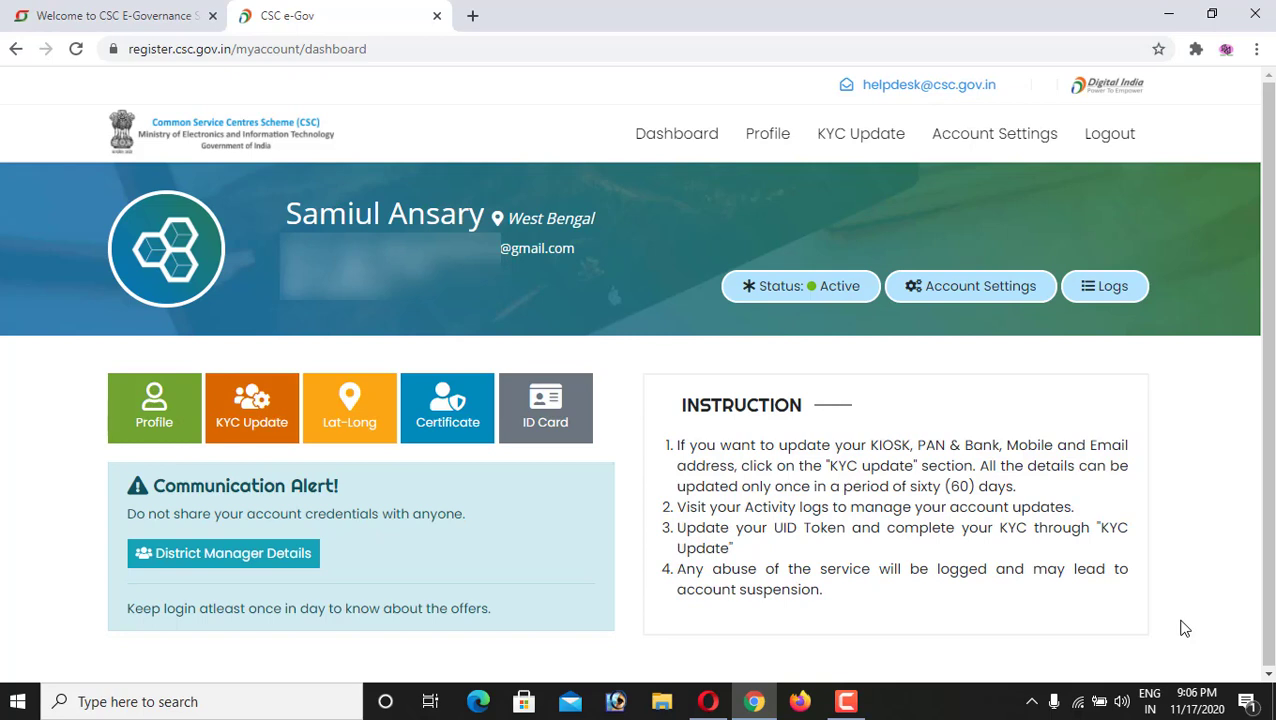
key(F9)
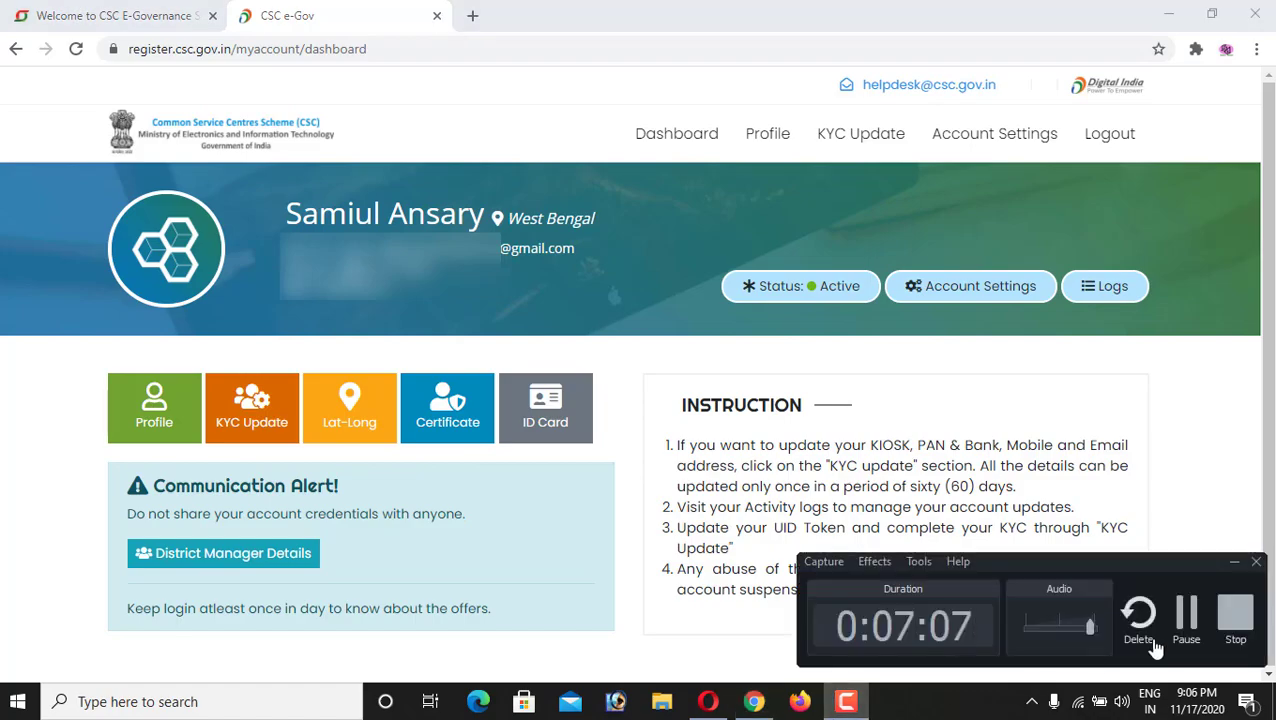